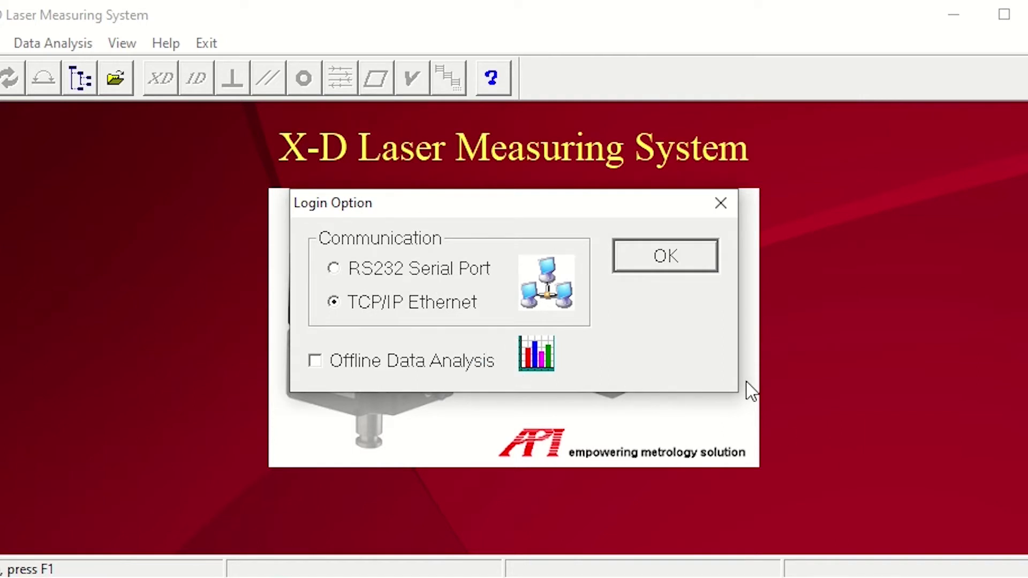
Log in over TCP/IP Ethernet and load the 4828 configuration file to start live readouts
click(675, 256)
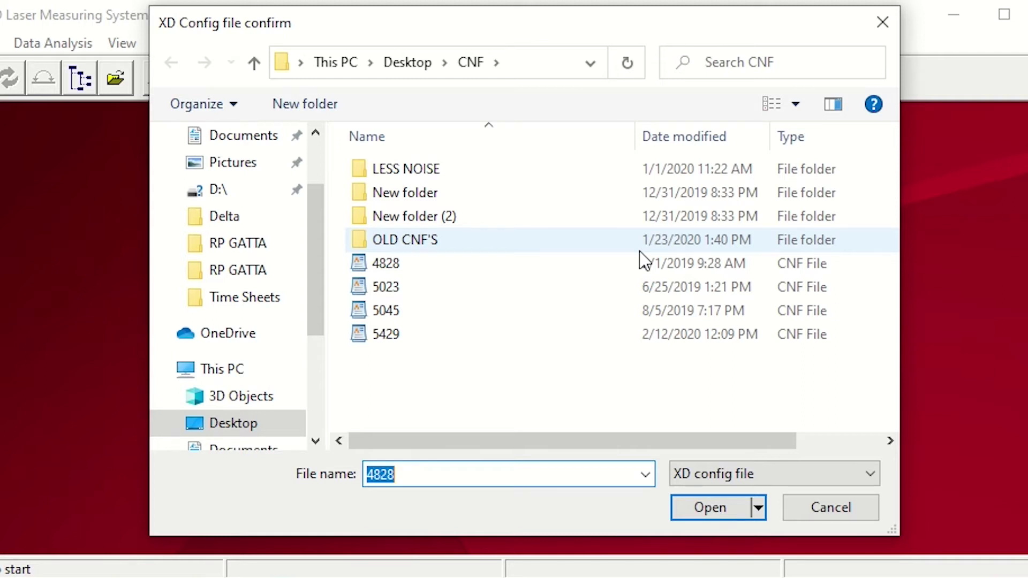
click(393, 270)
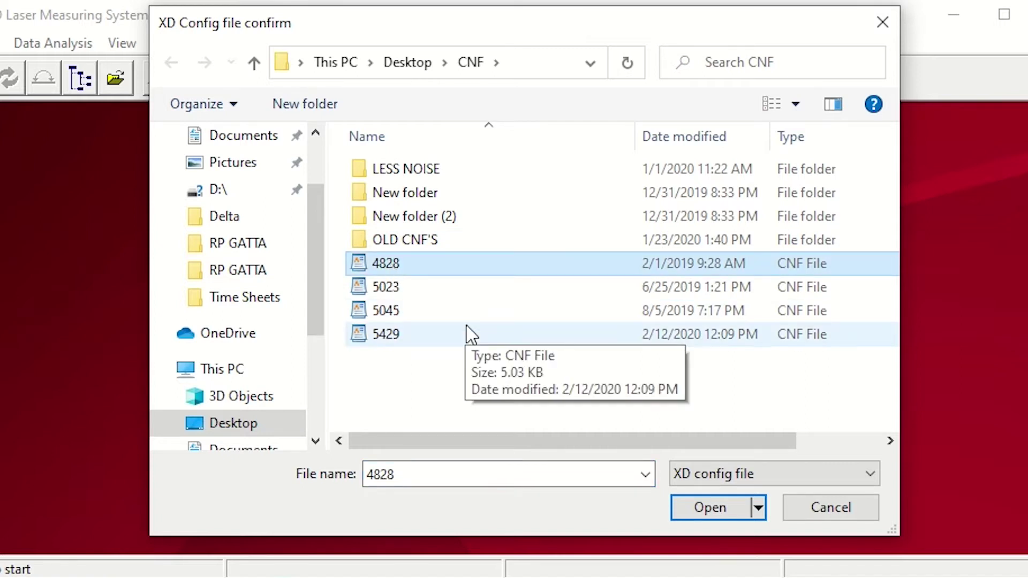
click(710, 507)
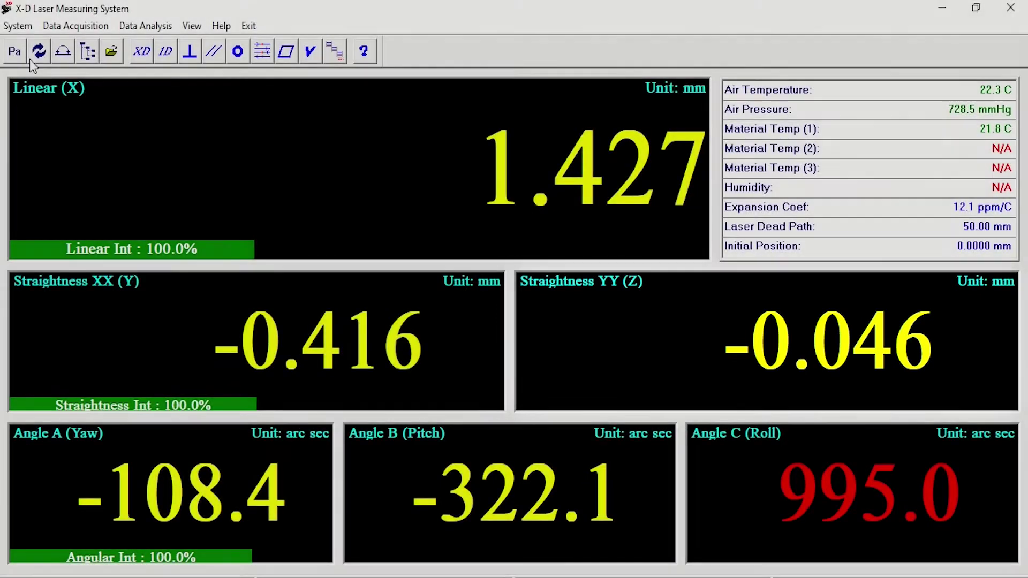
click(16, 50)
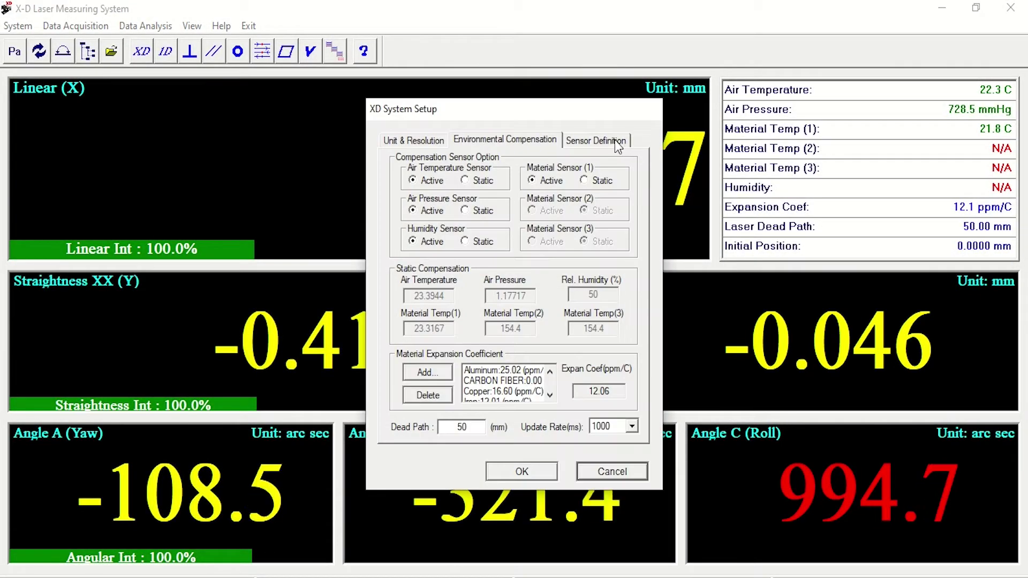
click(618, 142)
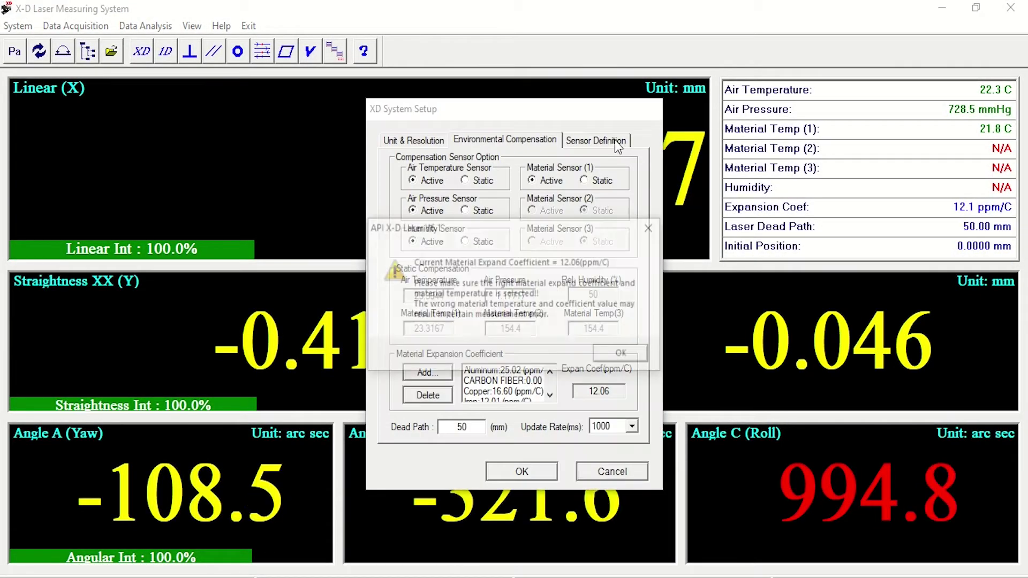
click(636, 355)
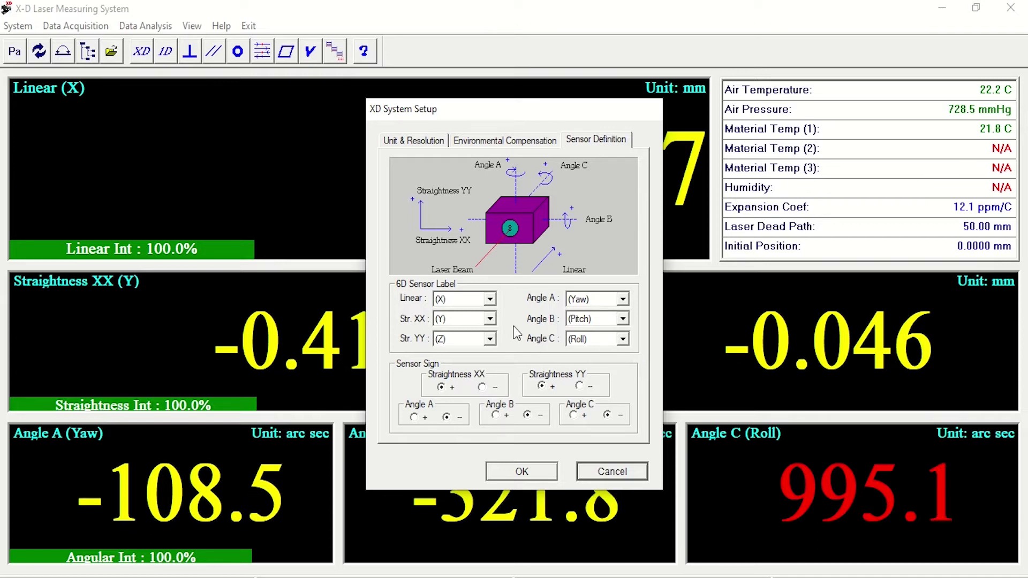
click(535, 470)
click(535, 470)
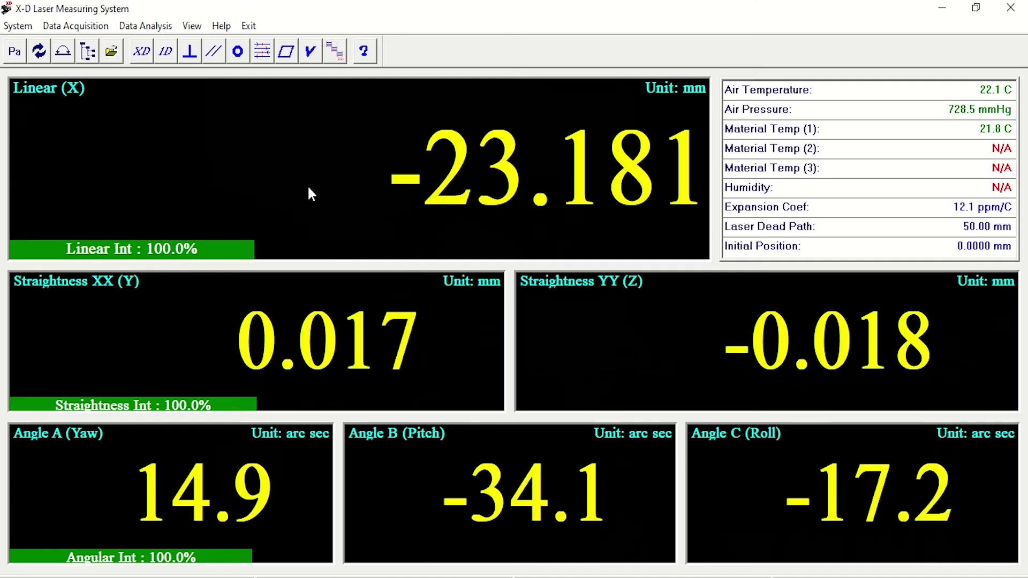
Open the XD measurement settings for the X AXIS run and choose to save the setup under a new name
click(140, 51)
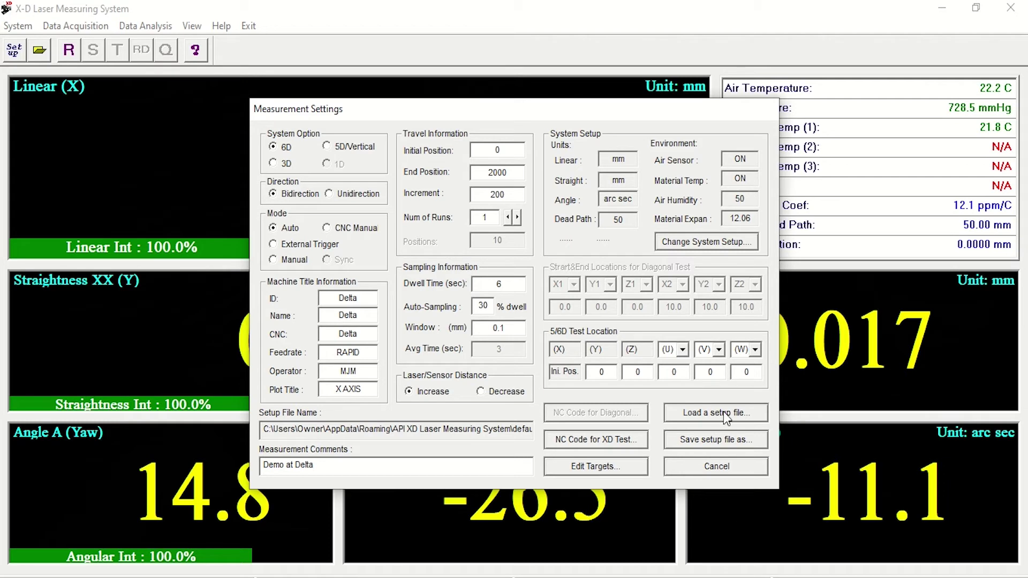
click(716, 444)
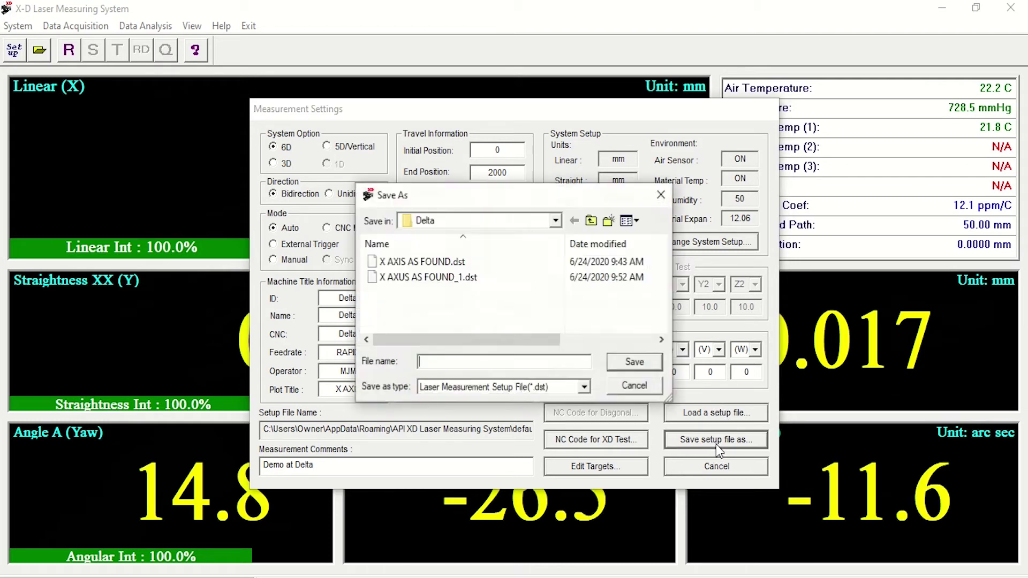
Save the setup file as 'X AXIS AS FOUND_2' and enable overshoot for the bidirectional run
click(497, 361)
text(X AXIS AS F)
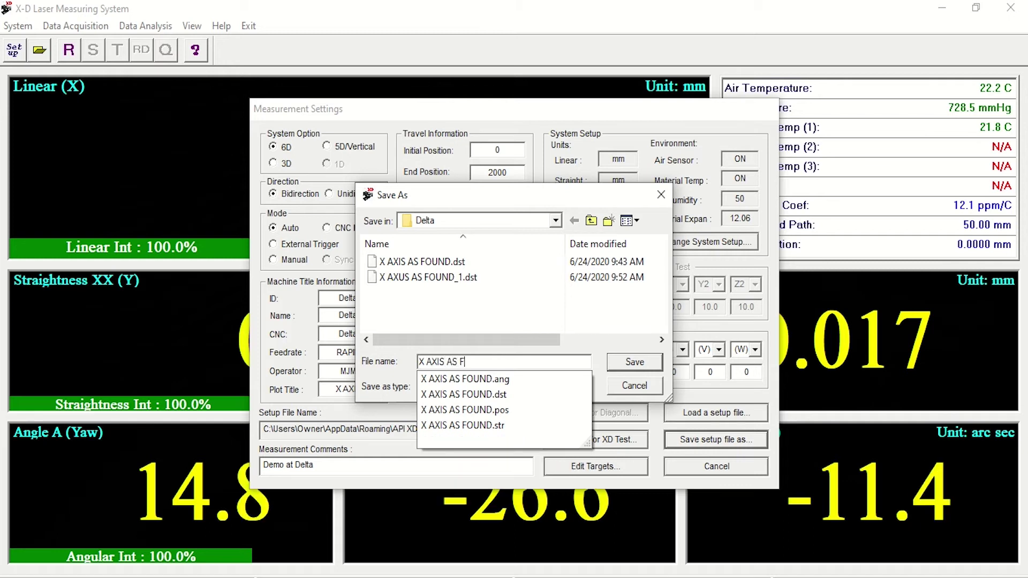
text(OUND_)
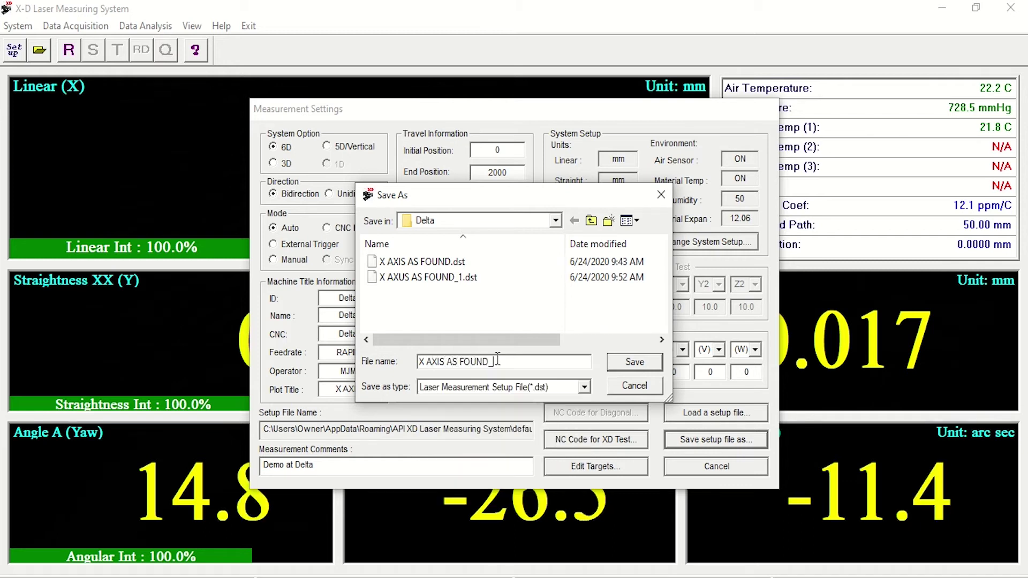
text(2)
click(634, 362)
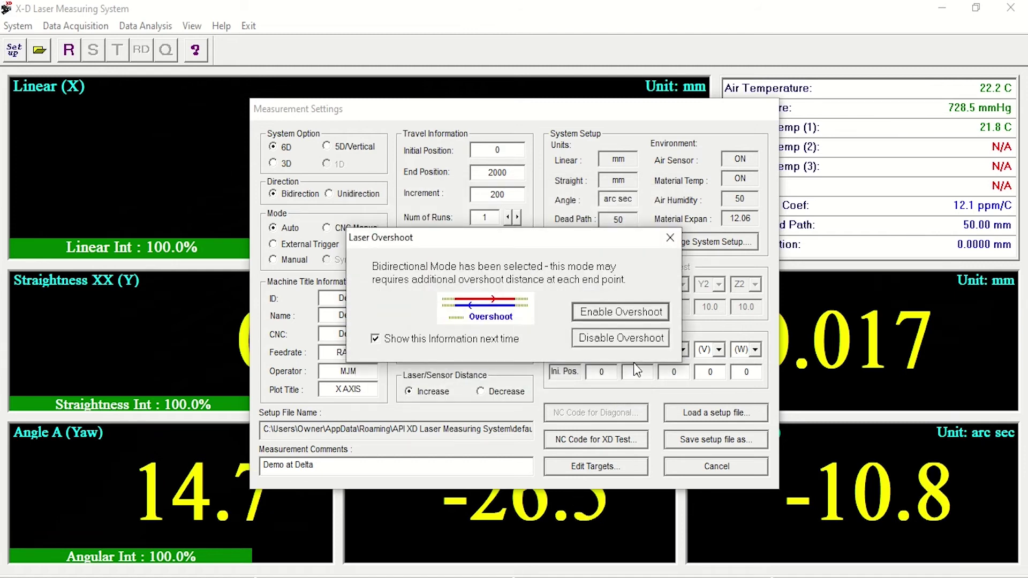
click(614, 314)
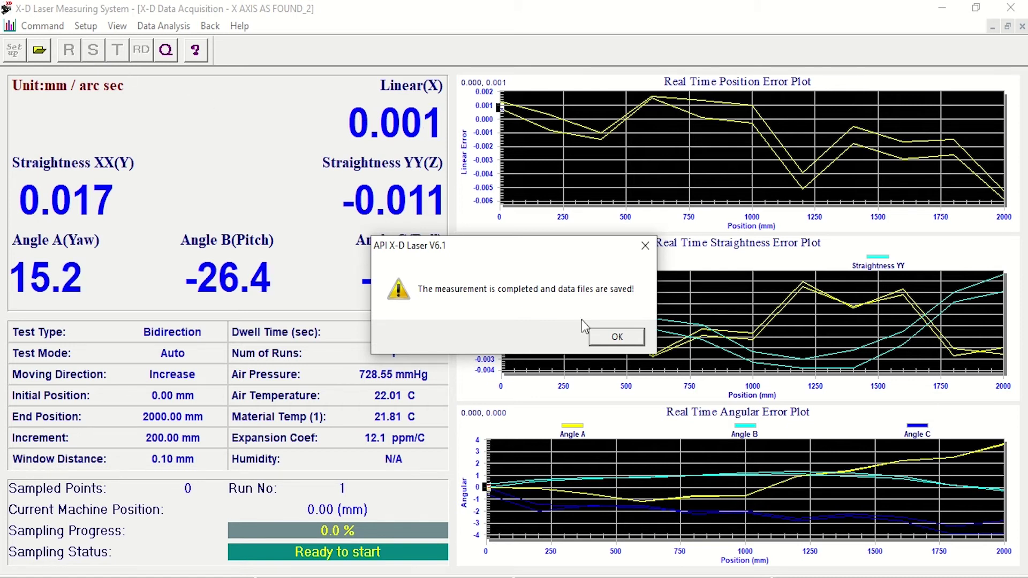
Acknowledge the notice that the measurement is completed and data files are saved
click(618, 336)
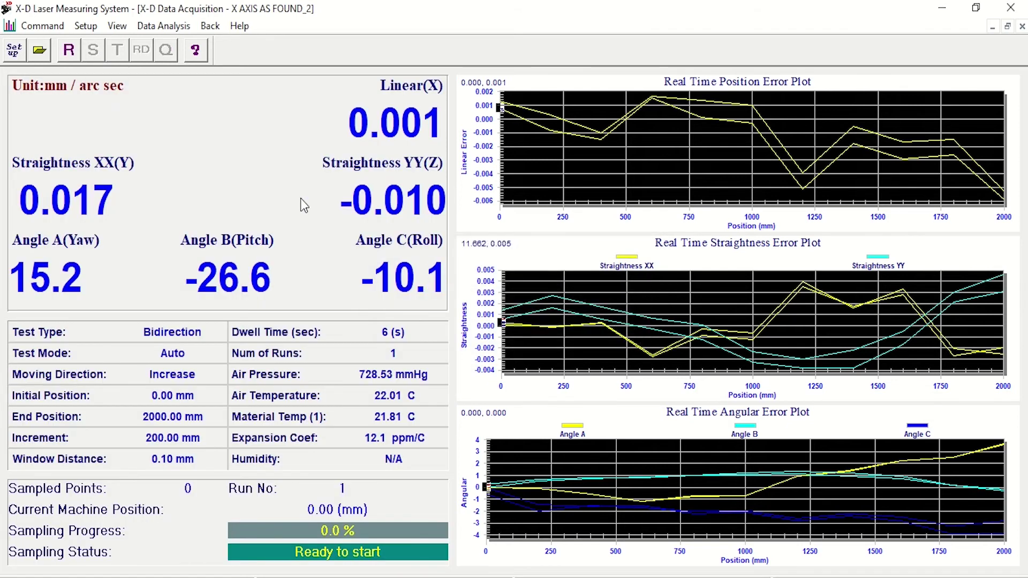
Open X AXIS AS FOUND_2.pos from the Delta folder to show its linear error plot
click(40, 50)
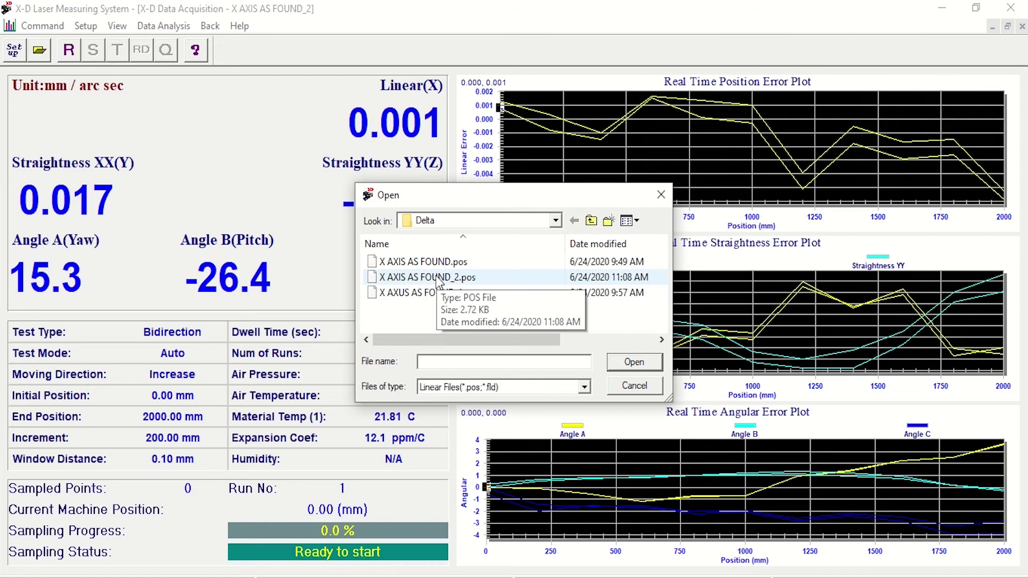
double_click(437, 277)
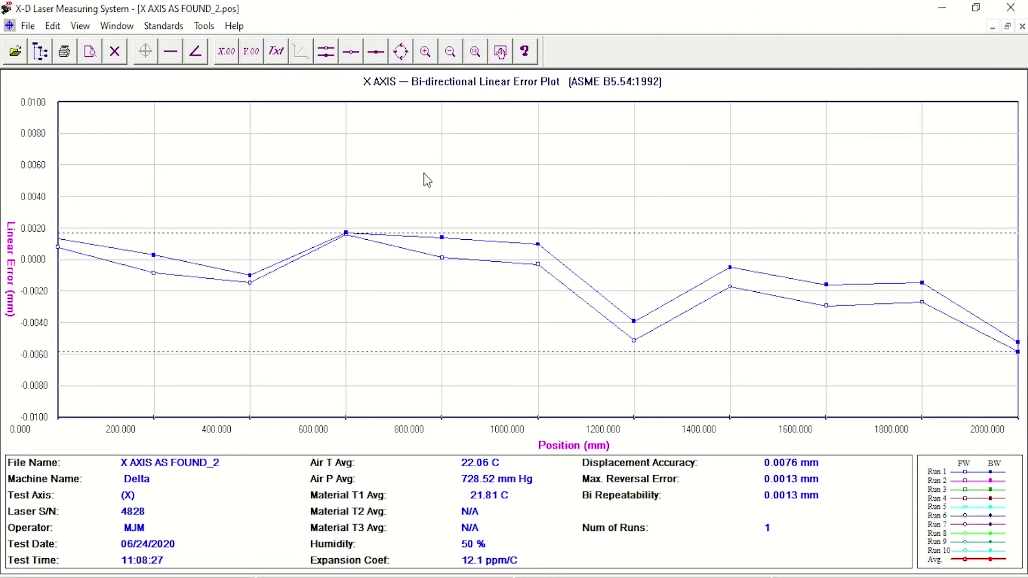
click(171, 53)
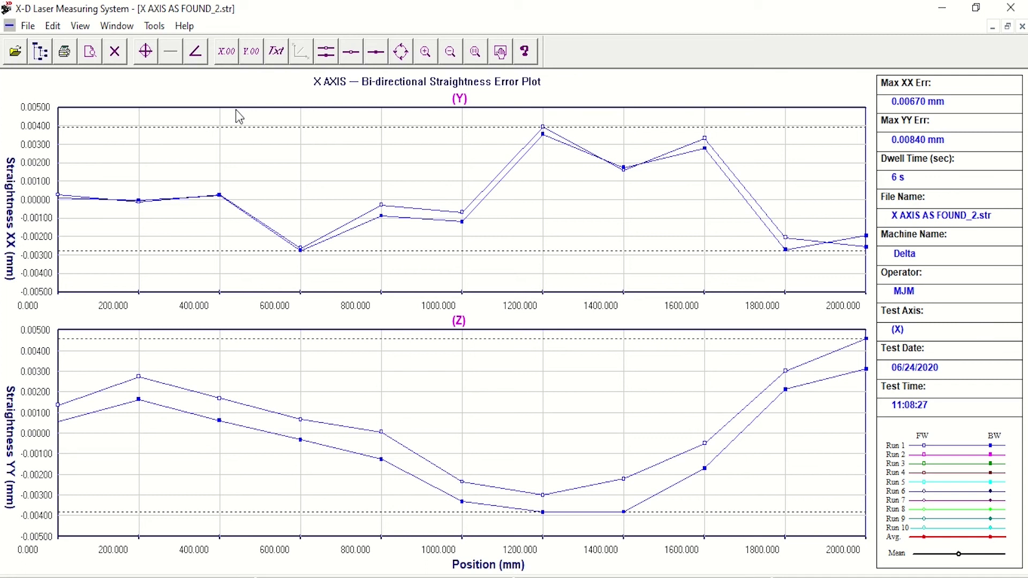
click(194, 52)
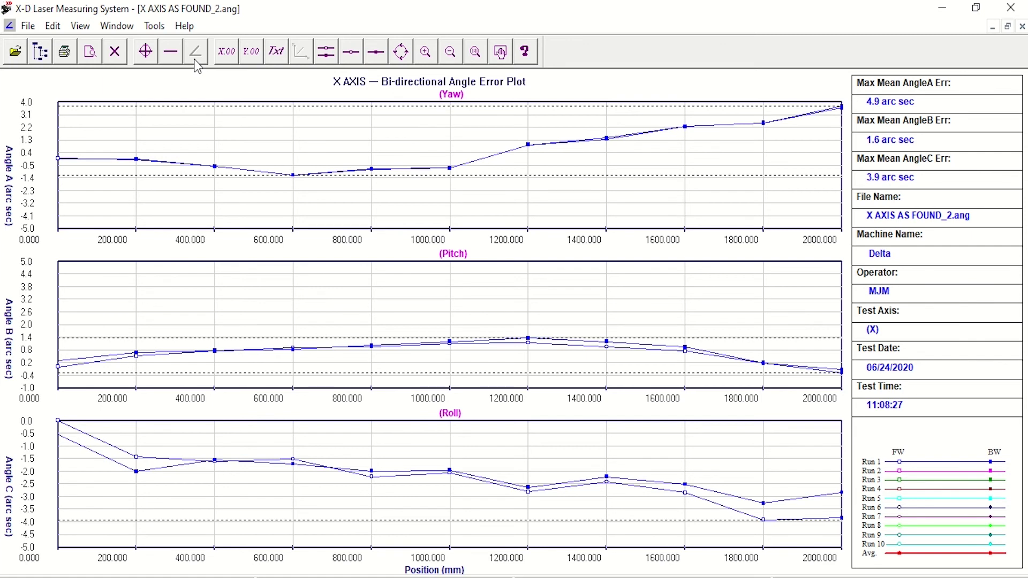
click(145, 52)
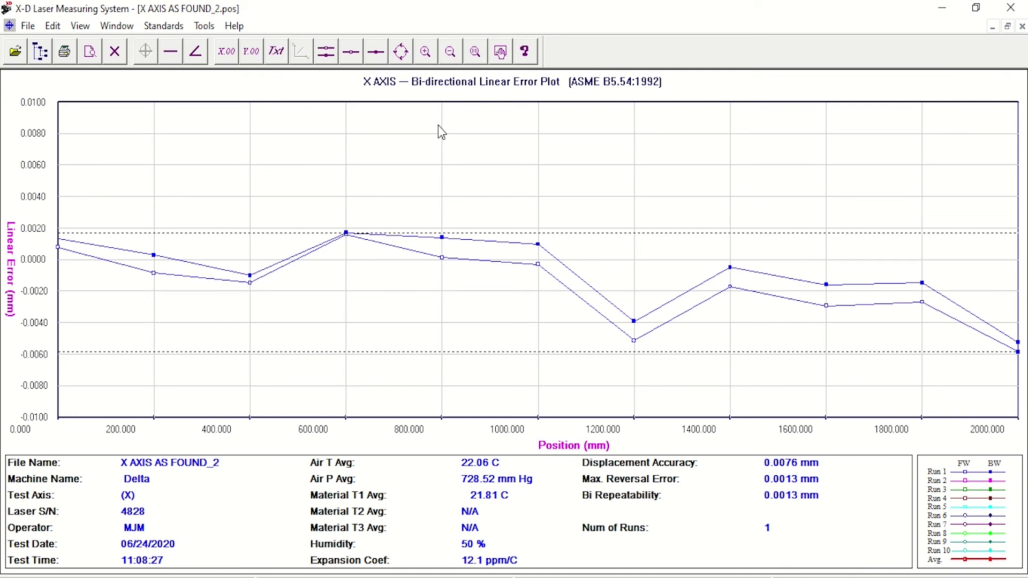
click(459, 59)
click(460, 59)
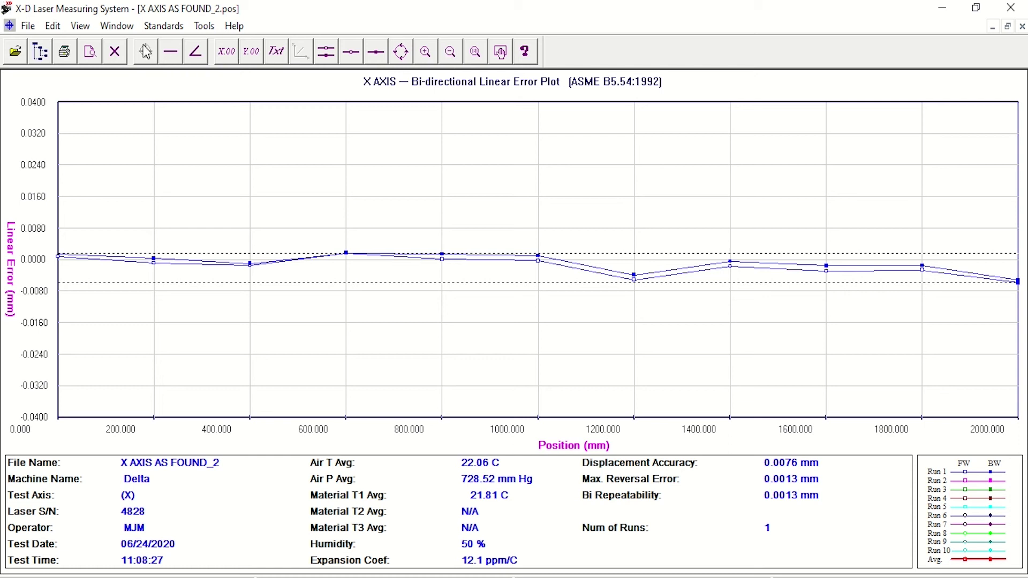
click(163, 26)
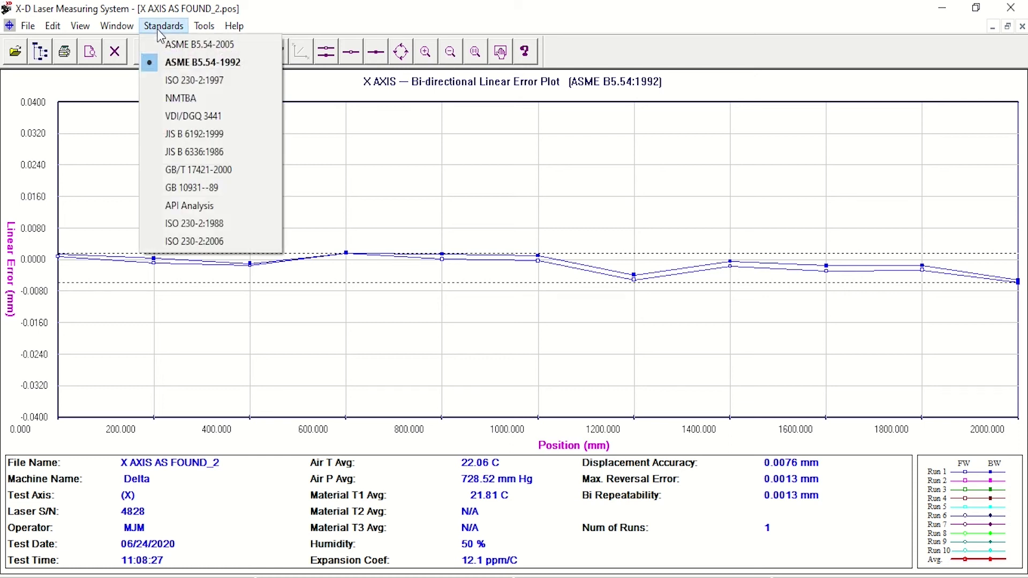
click(212, 63)
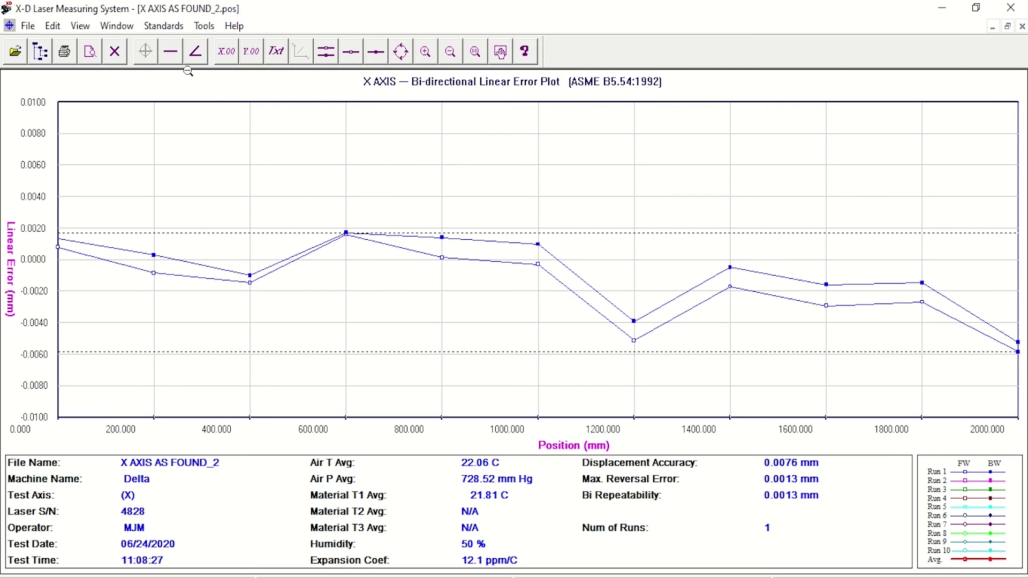
click(171, 53)
click(148, 53)
View the Y/Z straightness and yaw/pitch/roll angle error plots, then return to the linear plot
click(172, 53)
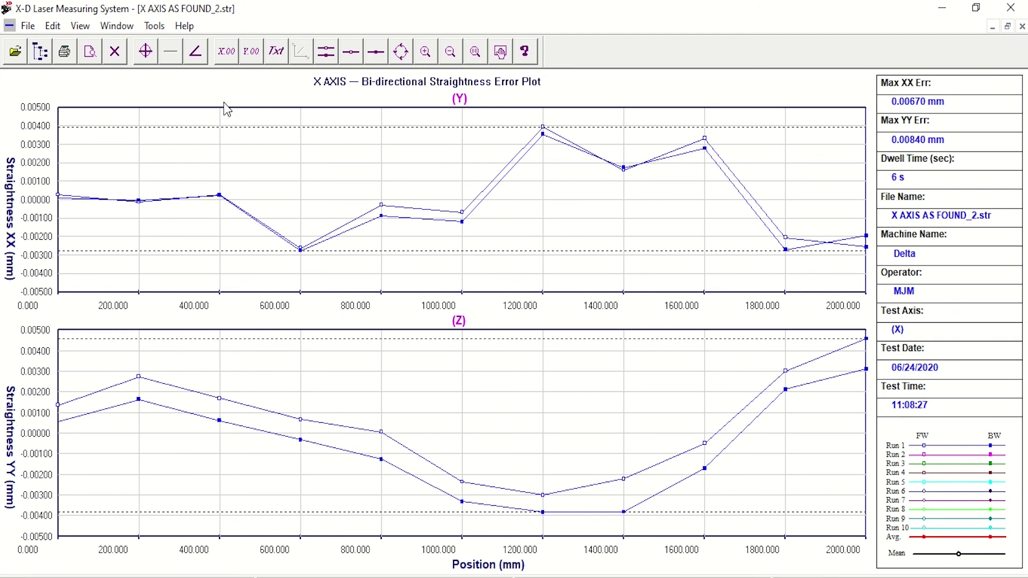
click(196, 53)
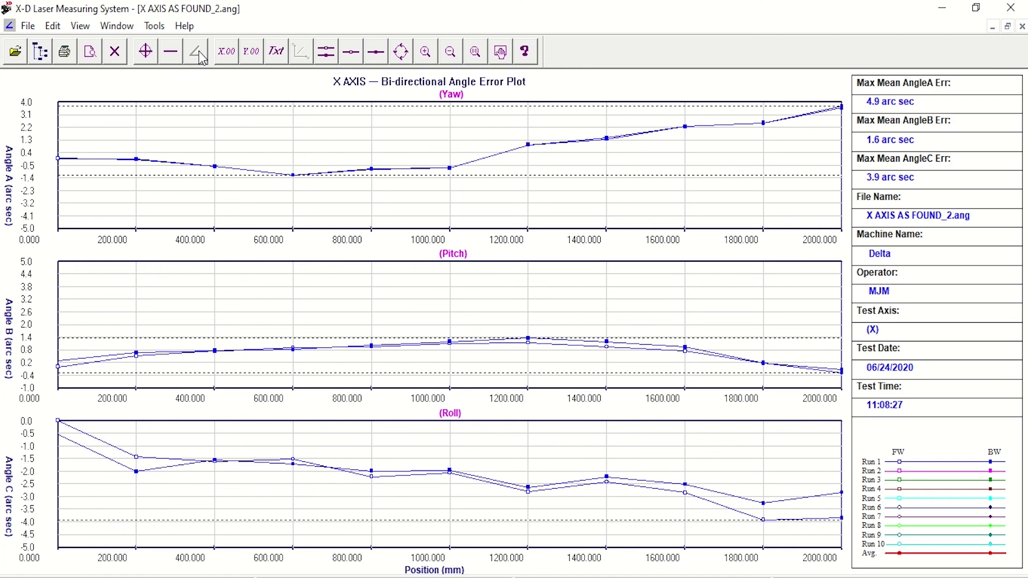
click(145, 51)
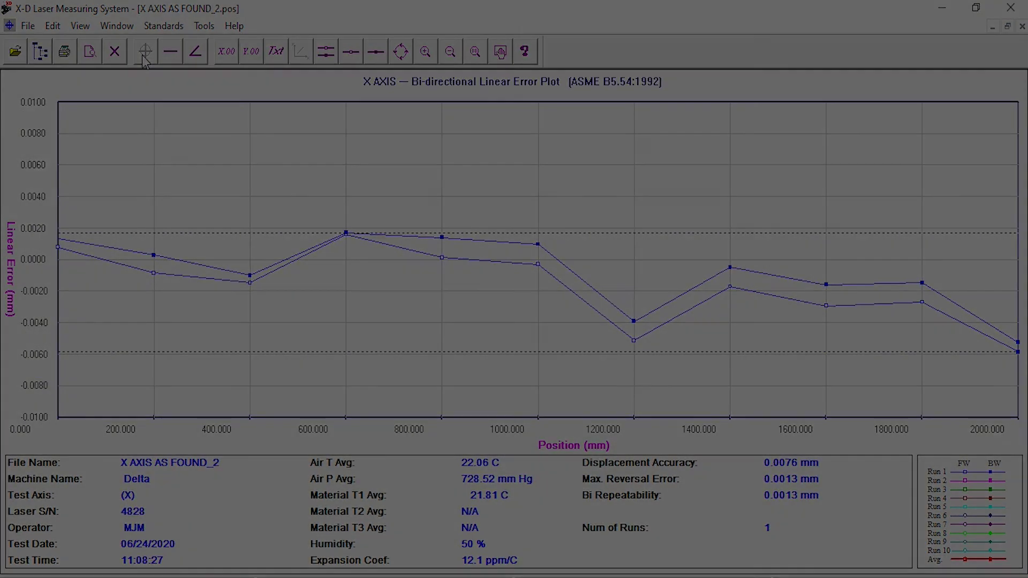